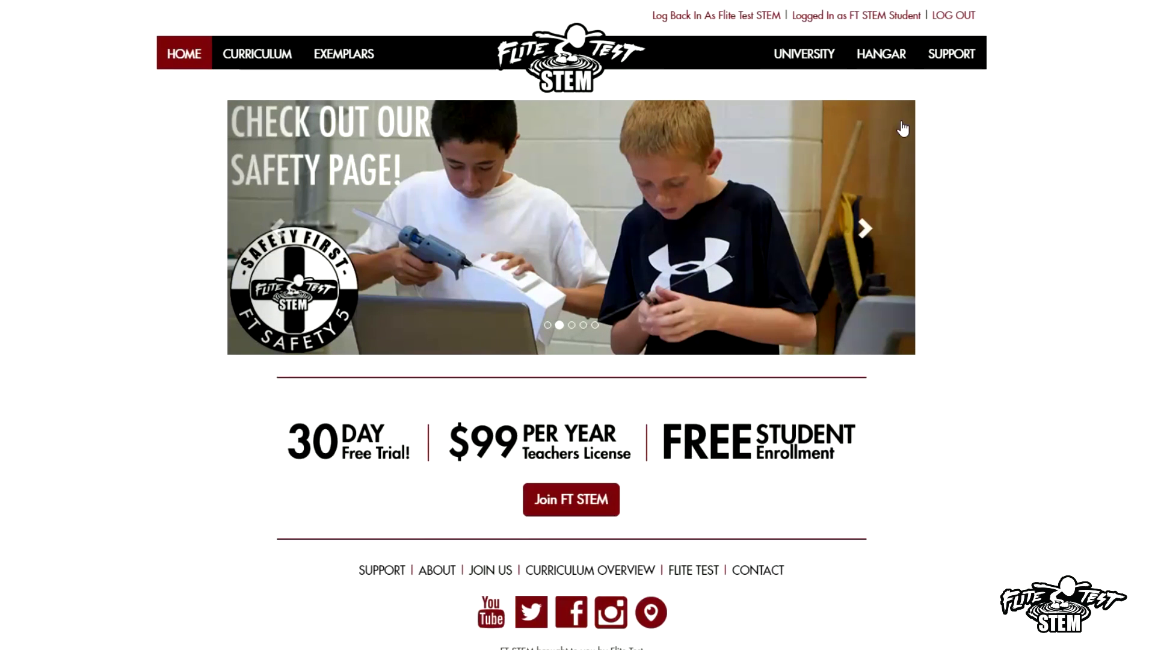
# Open the Transport of Weight MS lesson from the lesson plans in the student Hangar.
pyautogui.click(877, 65)
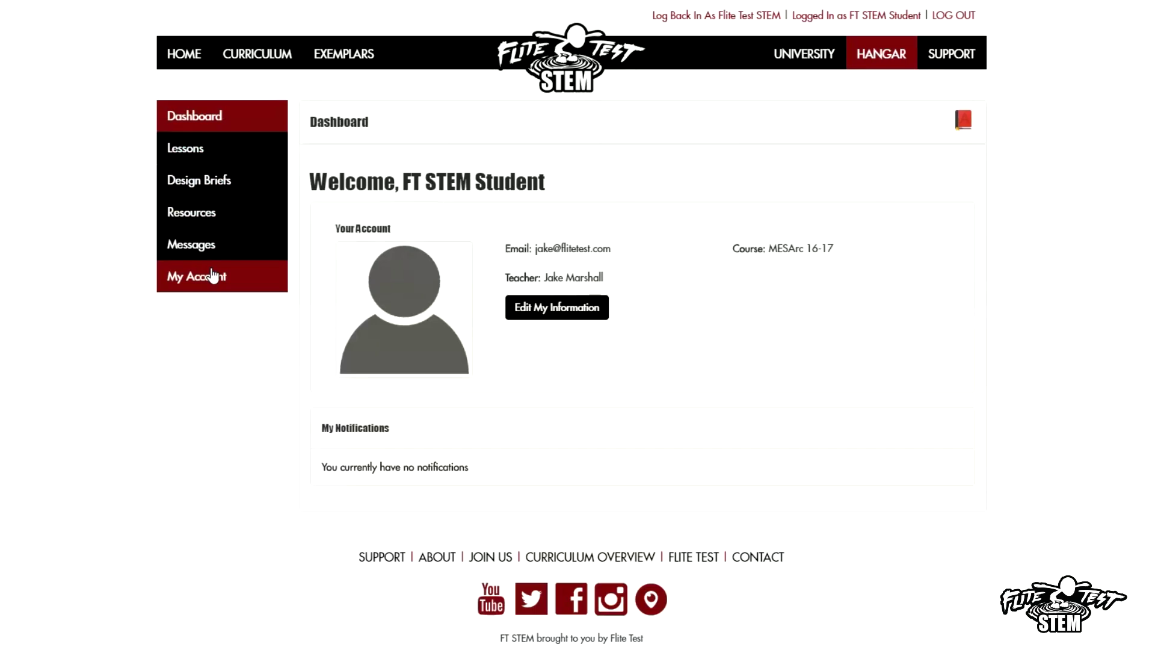
pyautogui.click(208, 162)
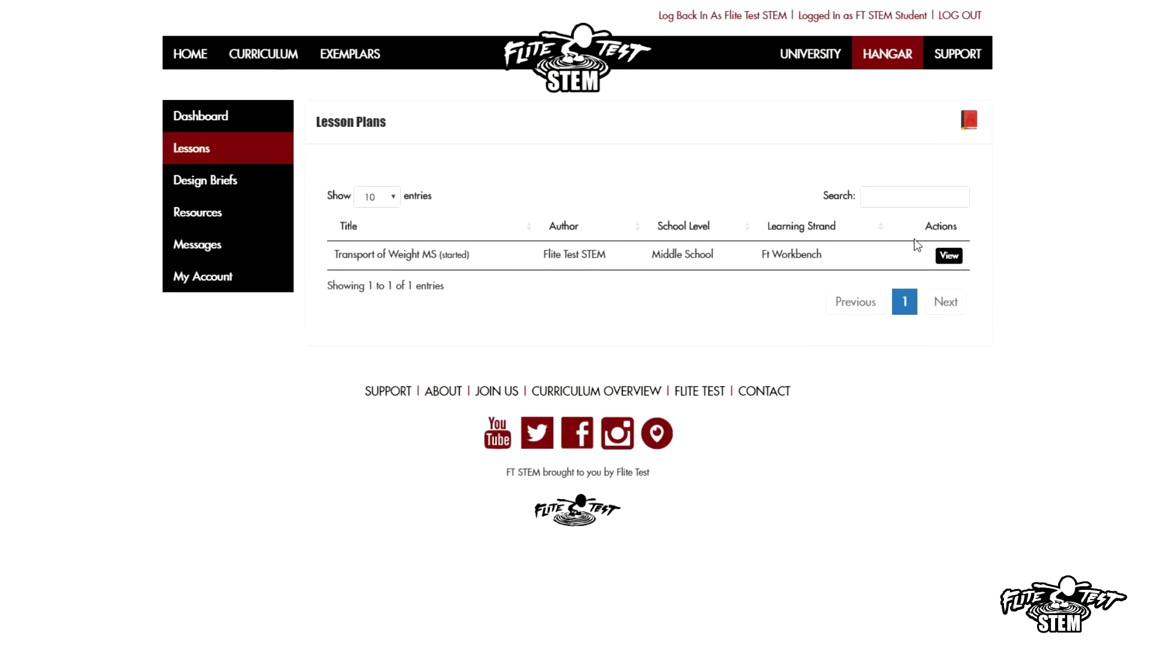
pyautogui.click(948, 257)
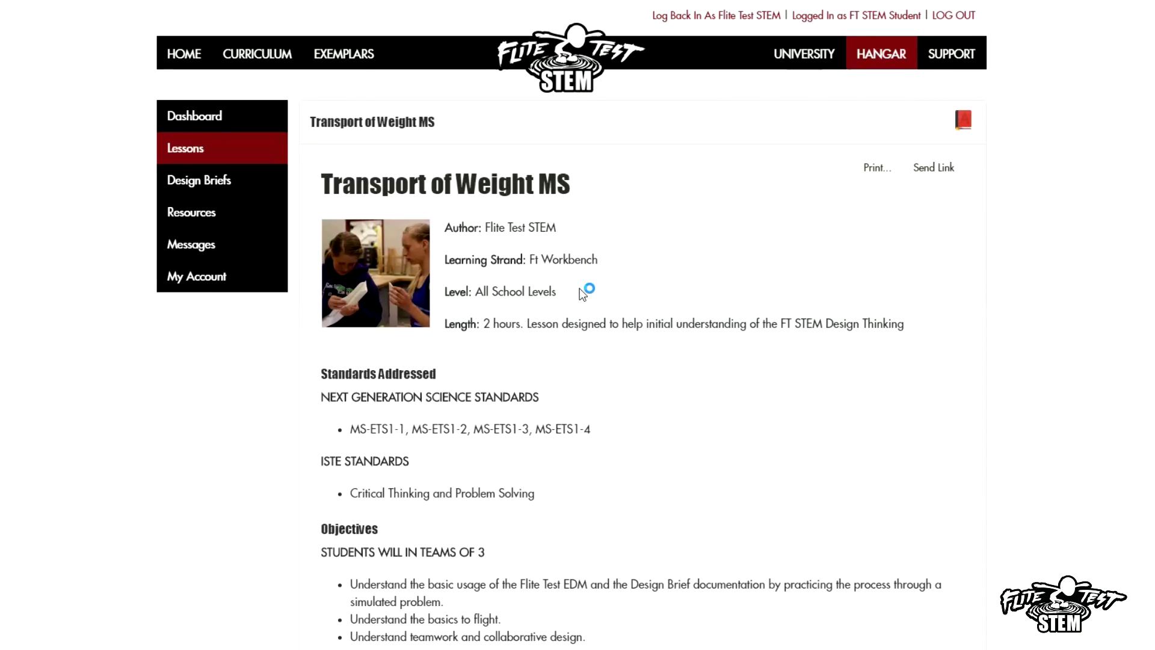
# Read through the lesson down to the Activity section's Basic Aerodynamics video, play it briefly and pause it.
pyautogui.scroll(-10, 583, 362)
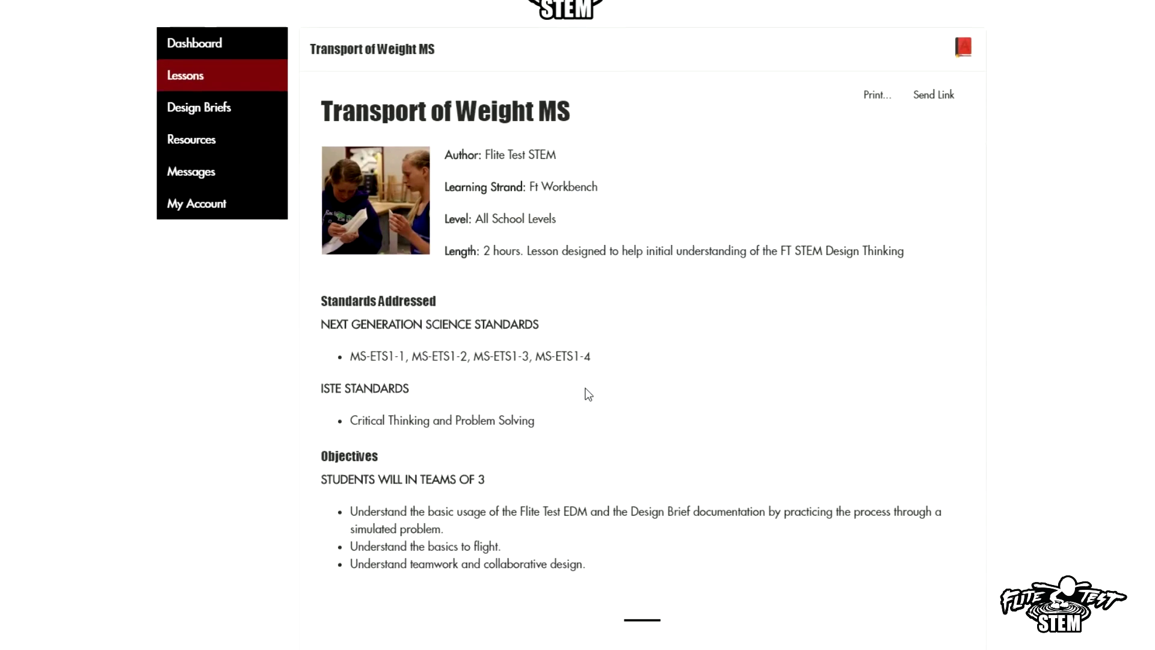
pyautogui.scroll(-13, 588, 401)
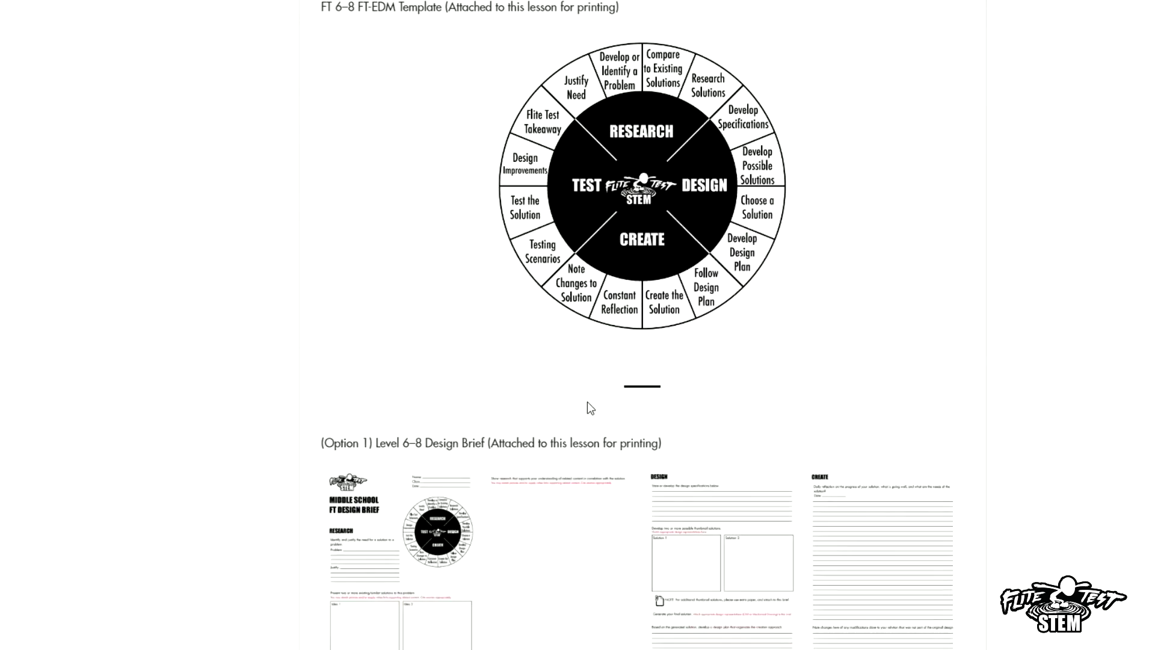
pyautogui.scroll(-17, 587, 404)
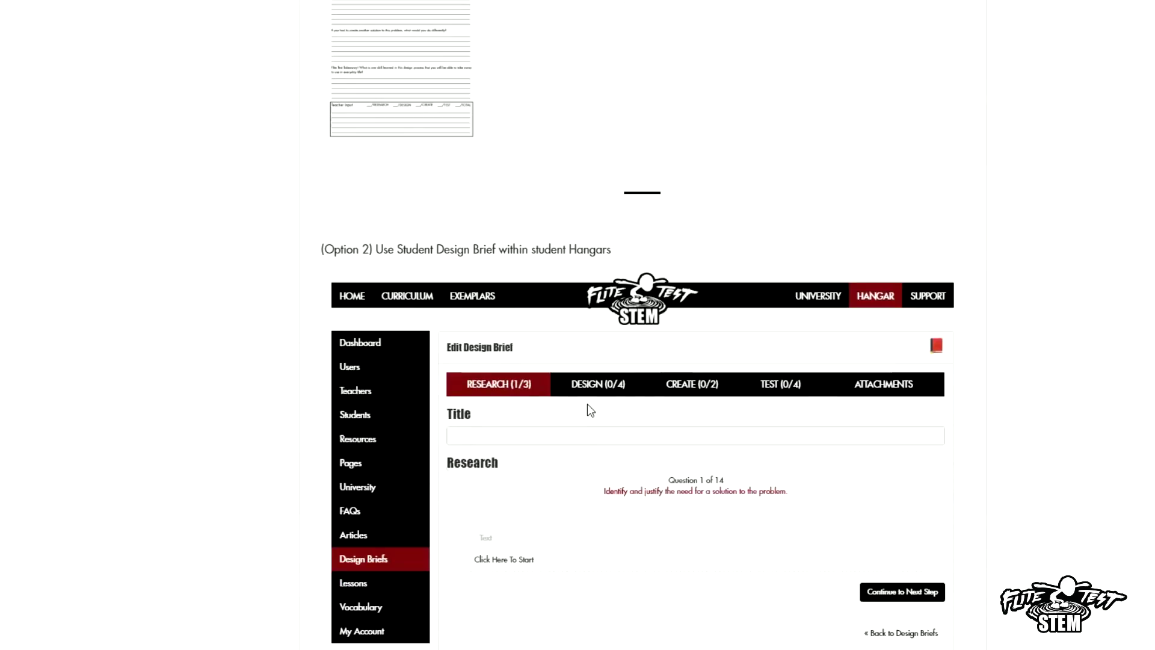
pyautogui.scroll(-12, 590, 410)
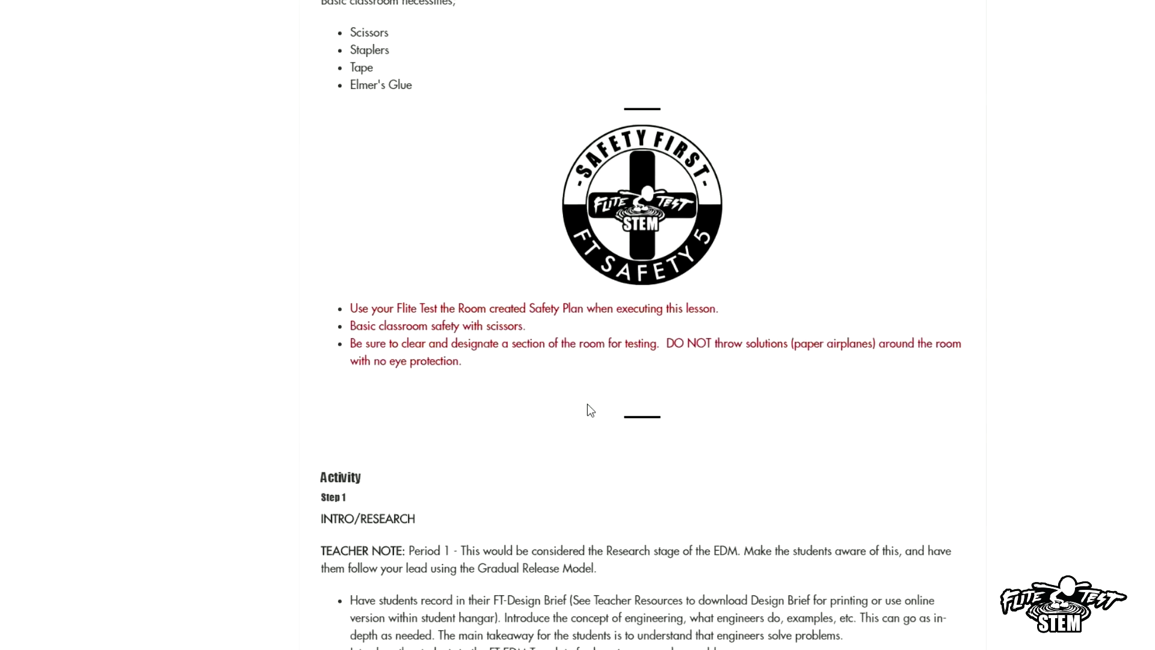
pyautogui.scroll(-9, 587, 403)
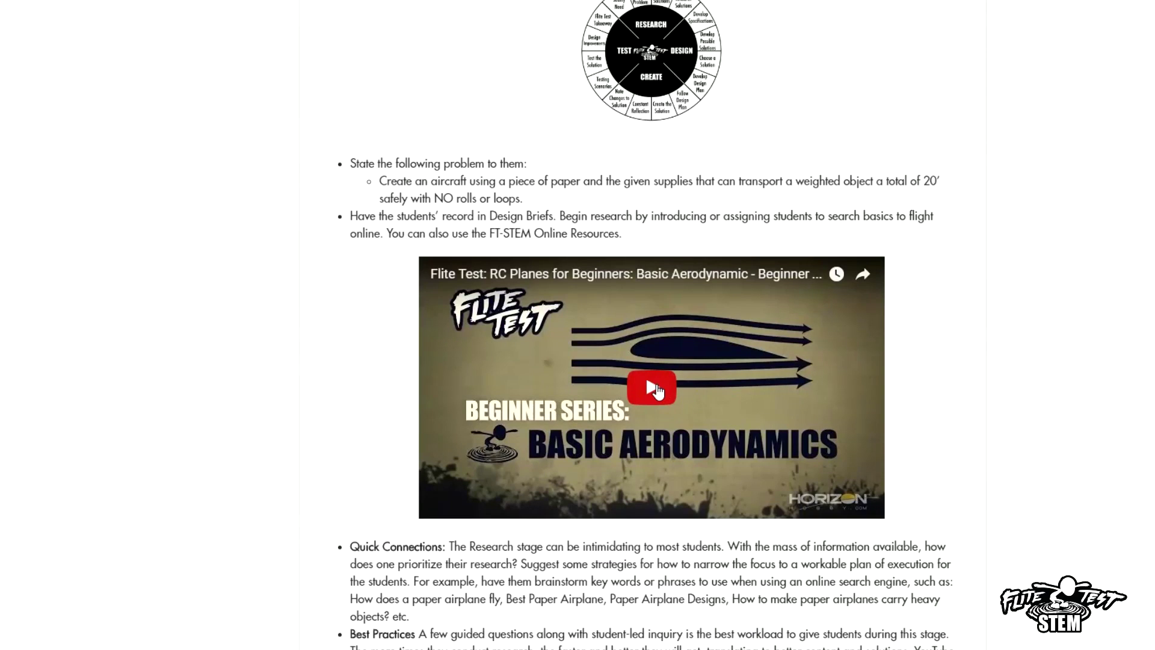
pyautogui.click(658, 391)
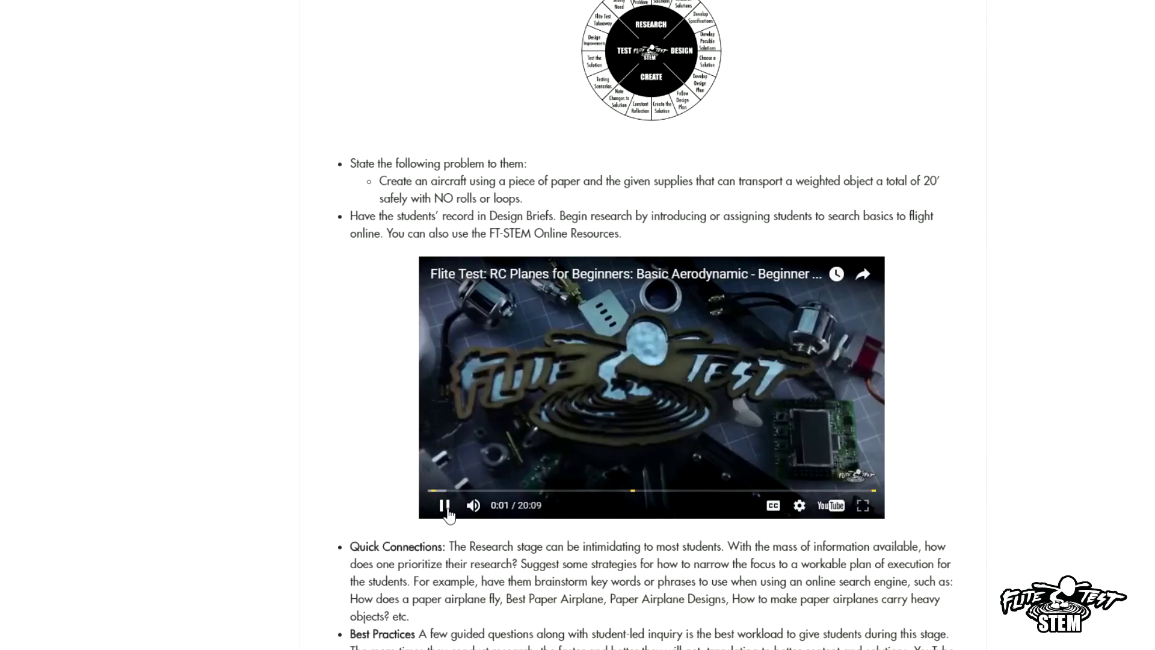
pyautogui.click(446, 509)
# Leave the Transport of Weight MS lesson and return to the list of lesson plans.
pyautogui.scroll(20, 293, 322)
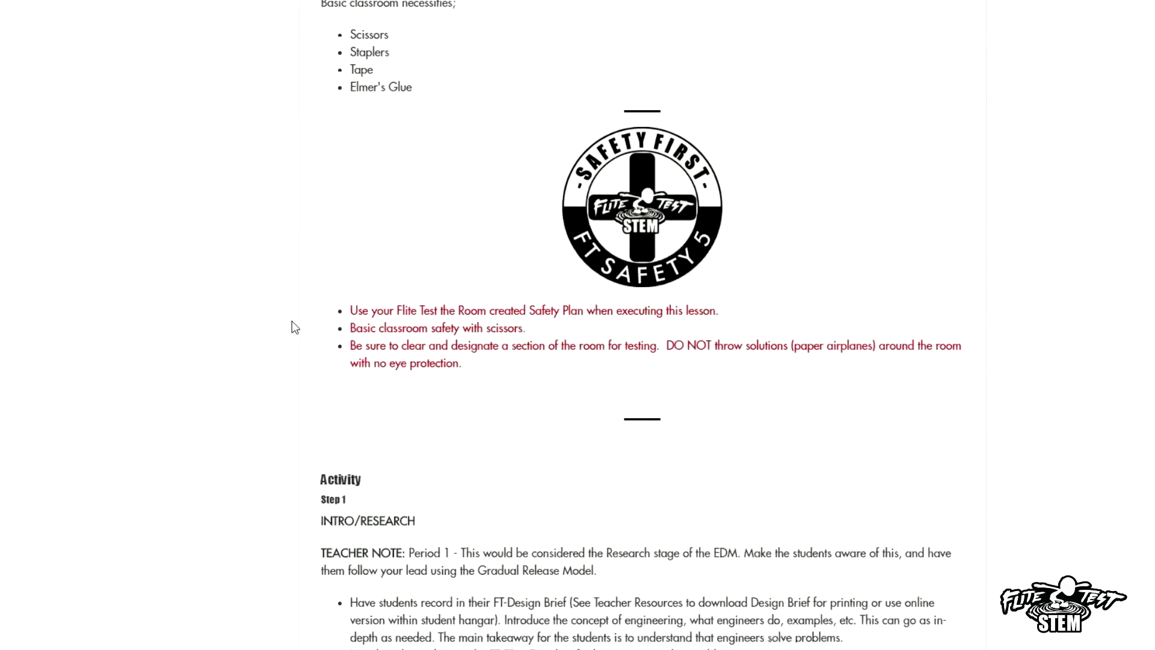
pyautogui.scroll(20, 292, 322)
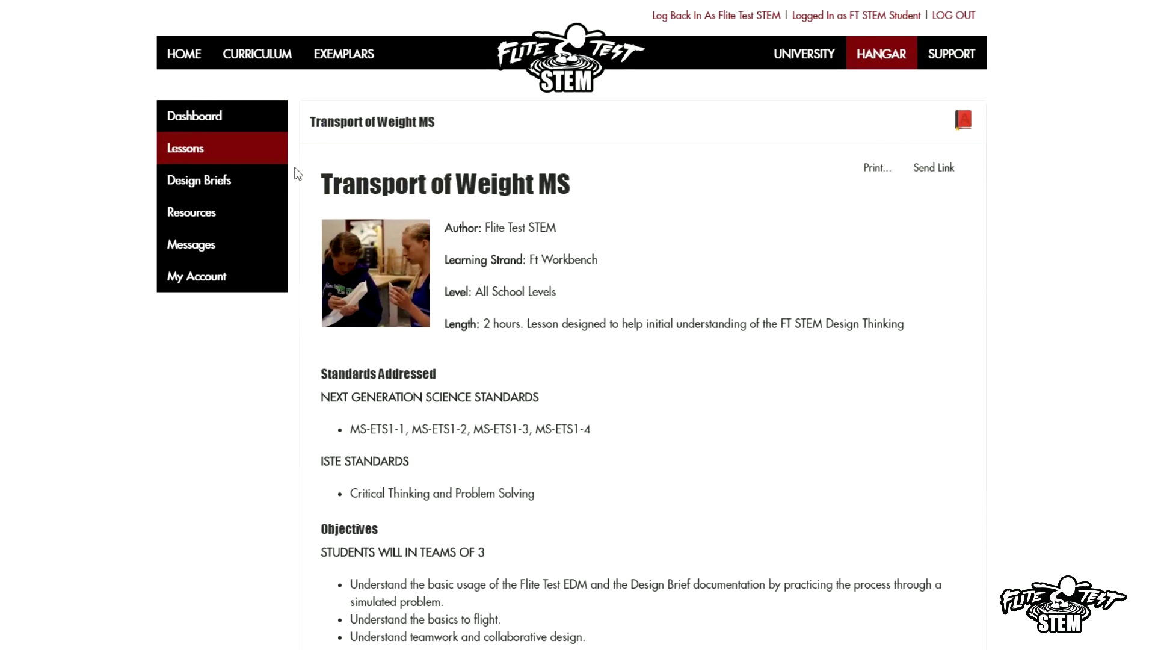
pyautogui.click(239, 151)
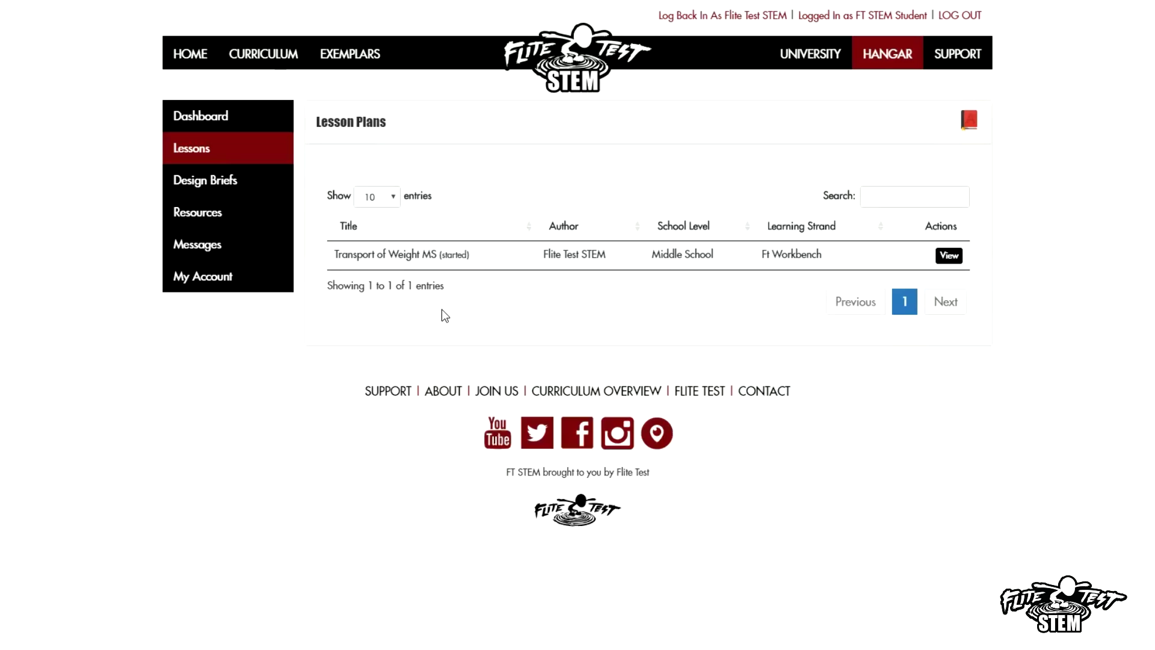
# Search the build videos in Resources for "Tiny Trainer" and open the FT Tiny Trainer Build video.
pyautogui.click(219, 215)
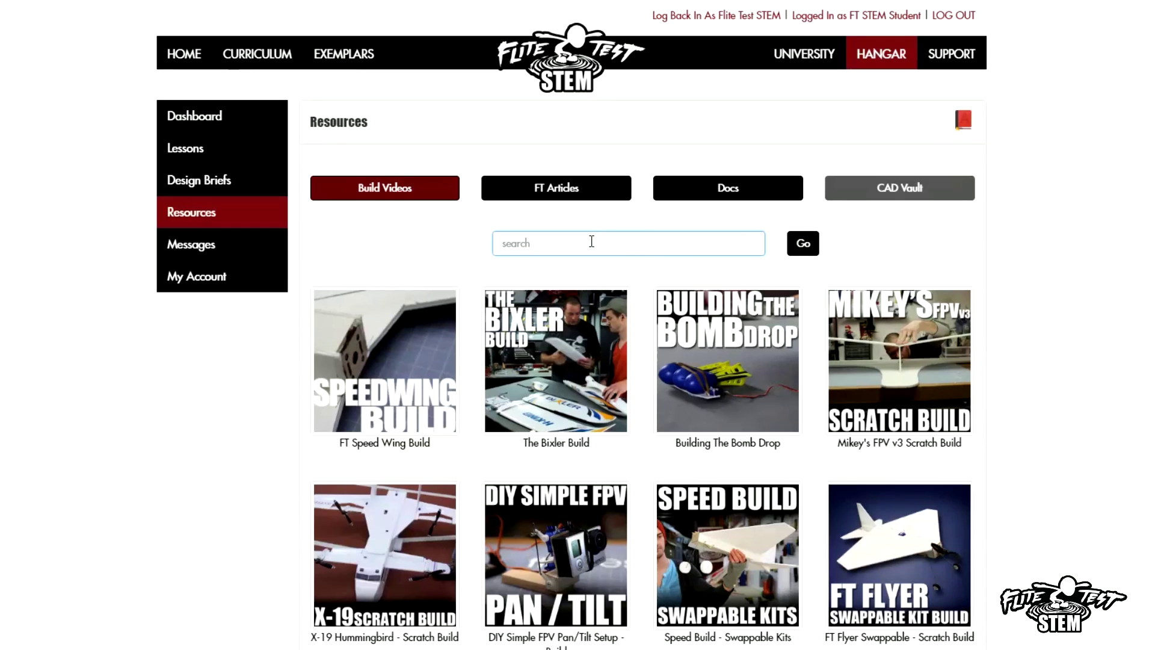
pyautogui.write('Tiny Trainer')
pyautogui.press('Return')
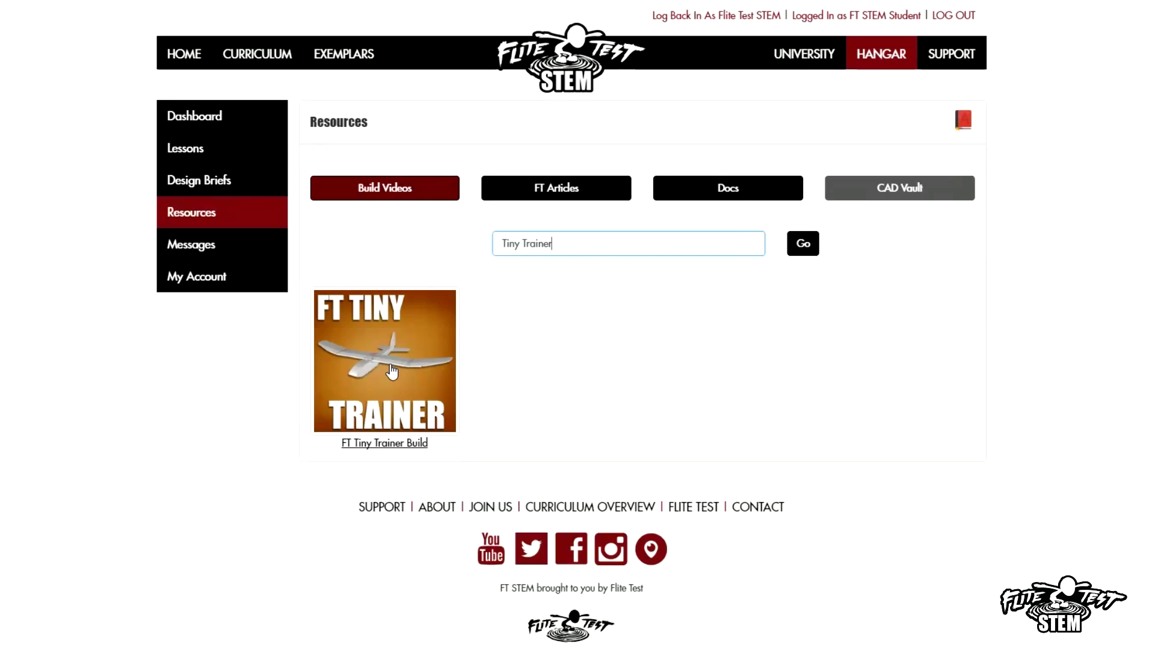
pyautogui.click(390, 367)
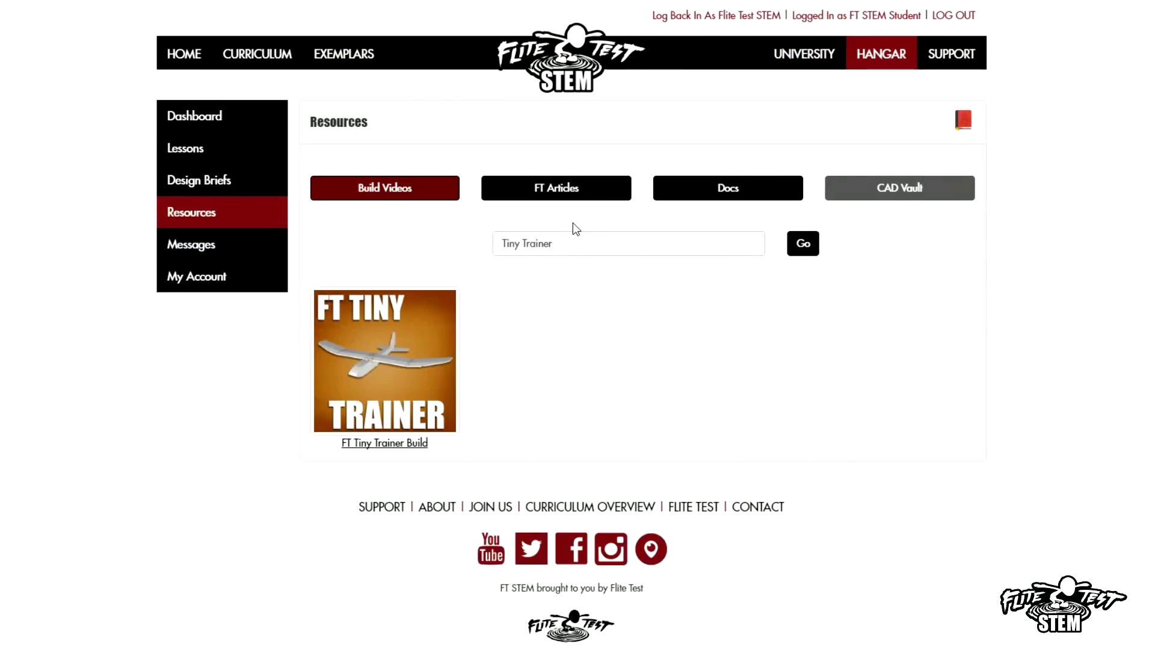
# Show the FT Articles matching Tiny Trainer, clear the search and browse the full article collection.
pyautogui.click(571, 200)
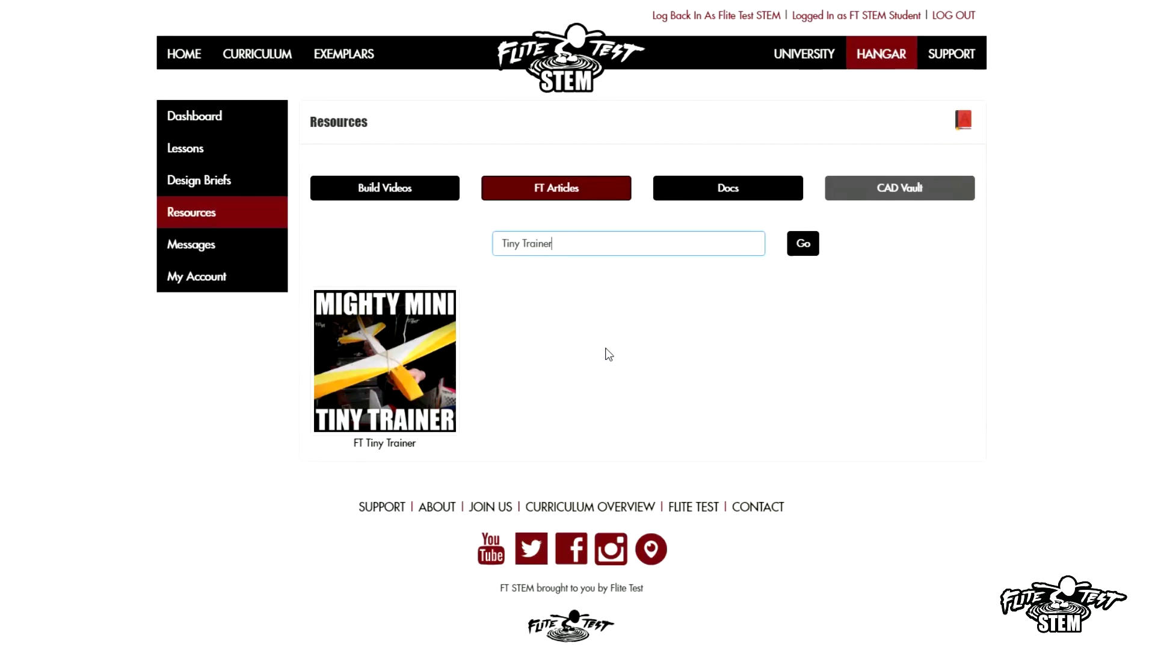
pyautogui.tripleClick(683, 247)
pyautogui.press('BackSpace')
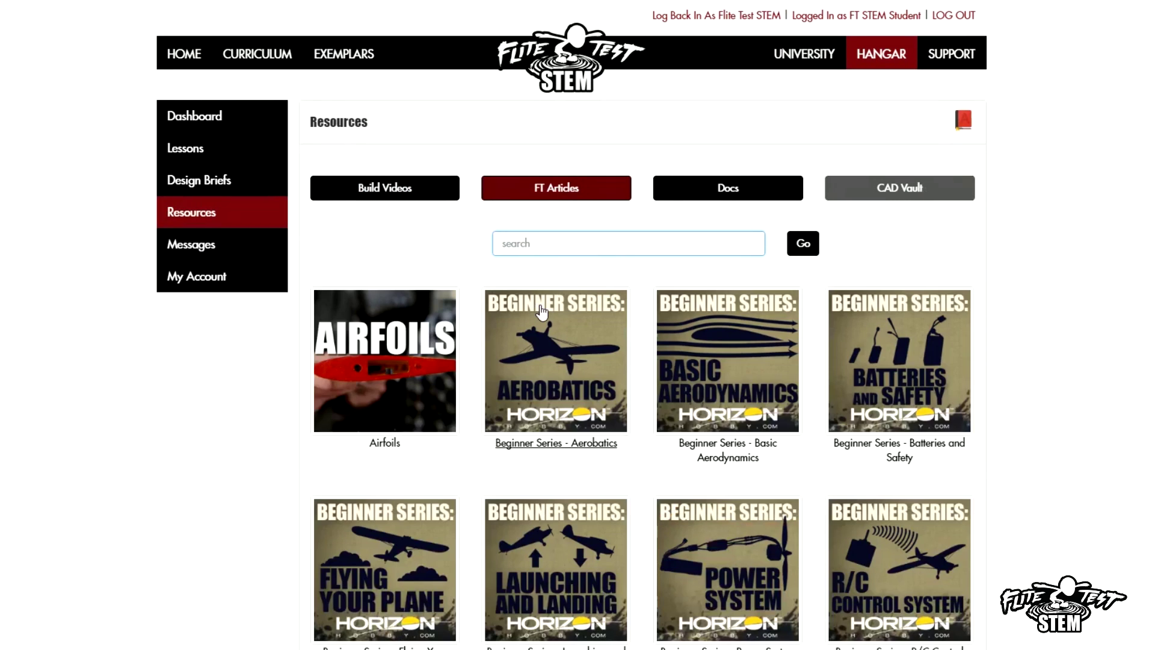
pyautogui.scroll(-5, 650, 435)
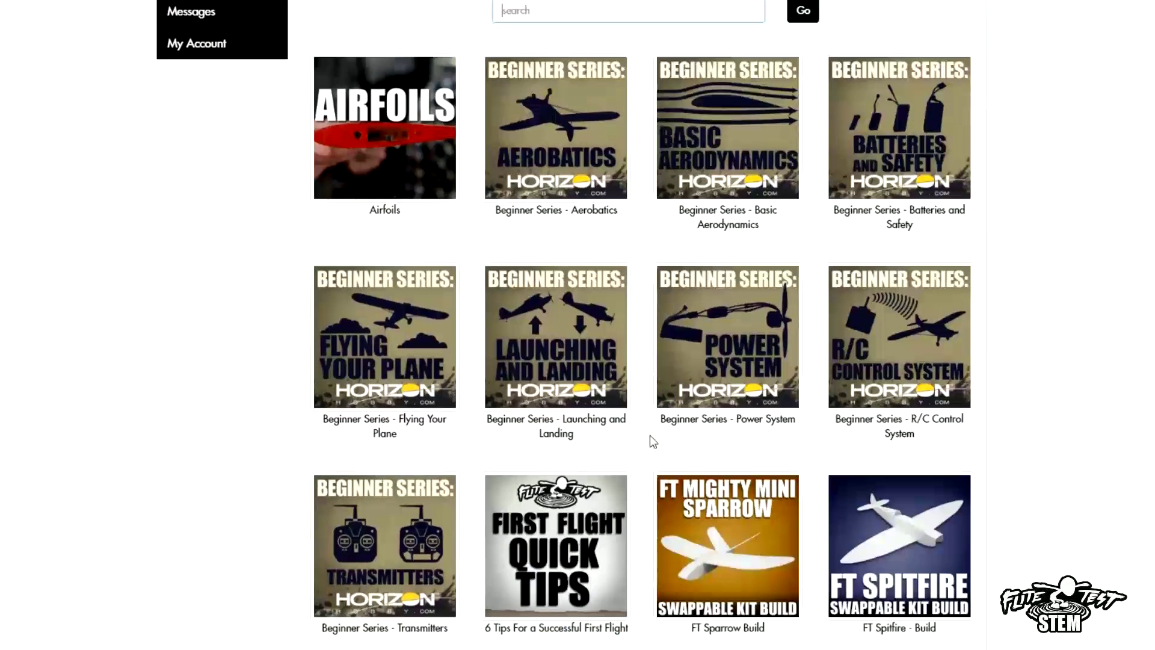
pyautogui.scroll(5, 649, 434)
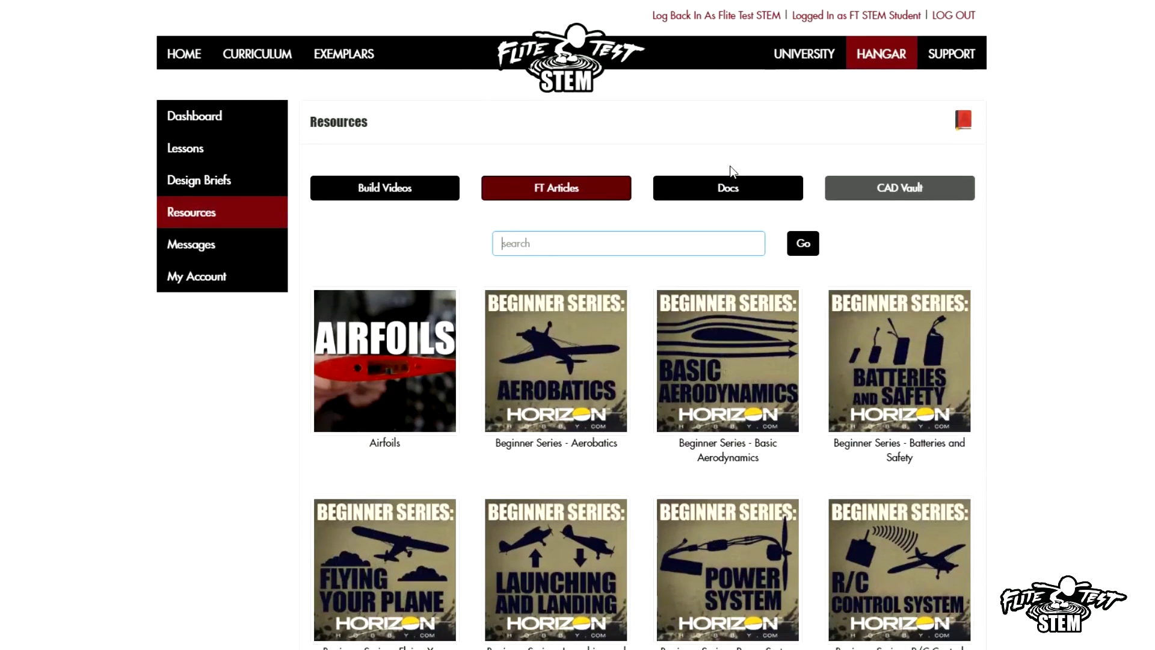
# Browse the Docs resources for the available design briefs, templates and drawing files.
pyautogui.click(728, 190)
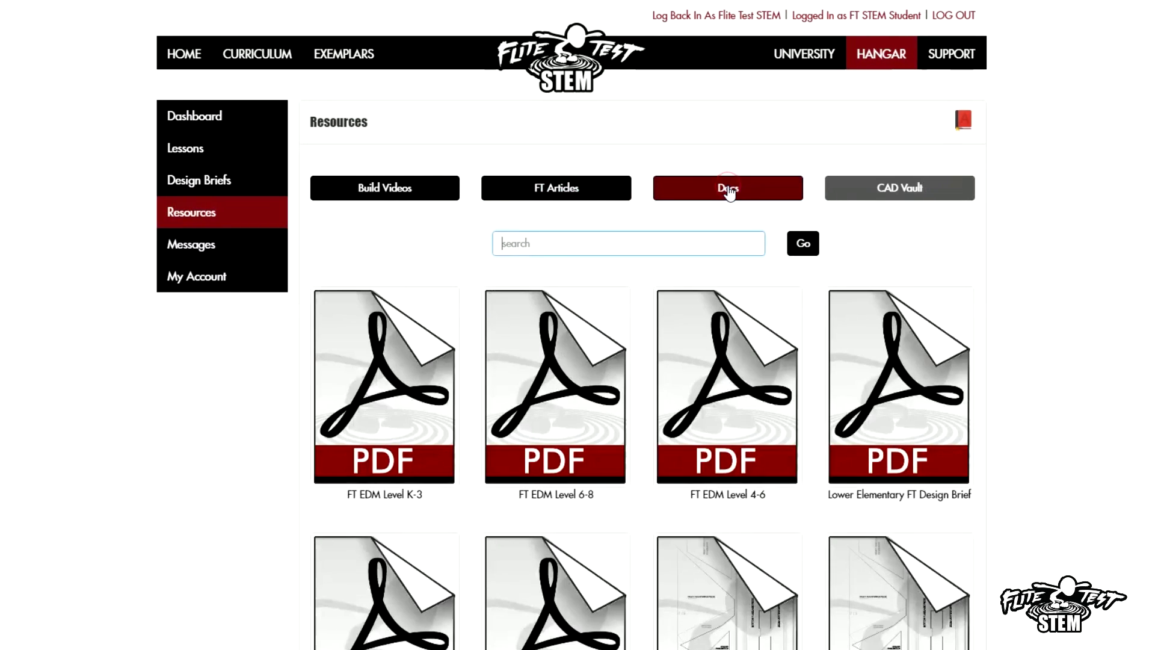
pyautogui.scroll(-2, 833, 444)
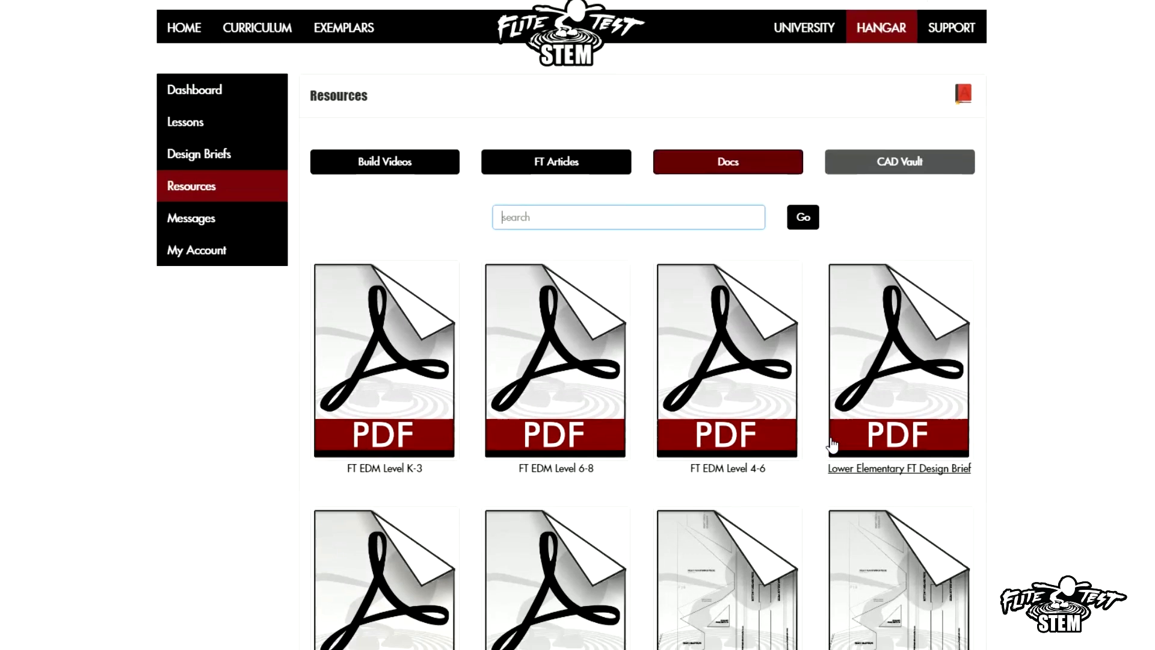
pyautogui.scroll(-5, 833, 444)
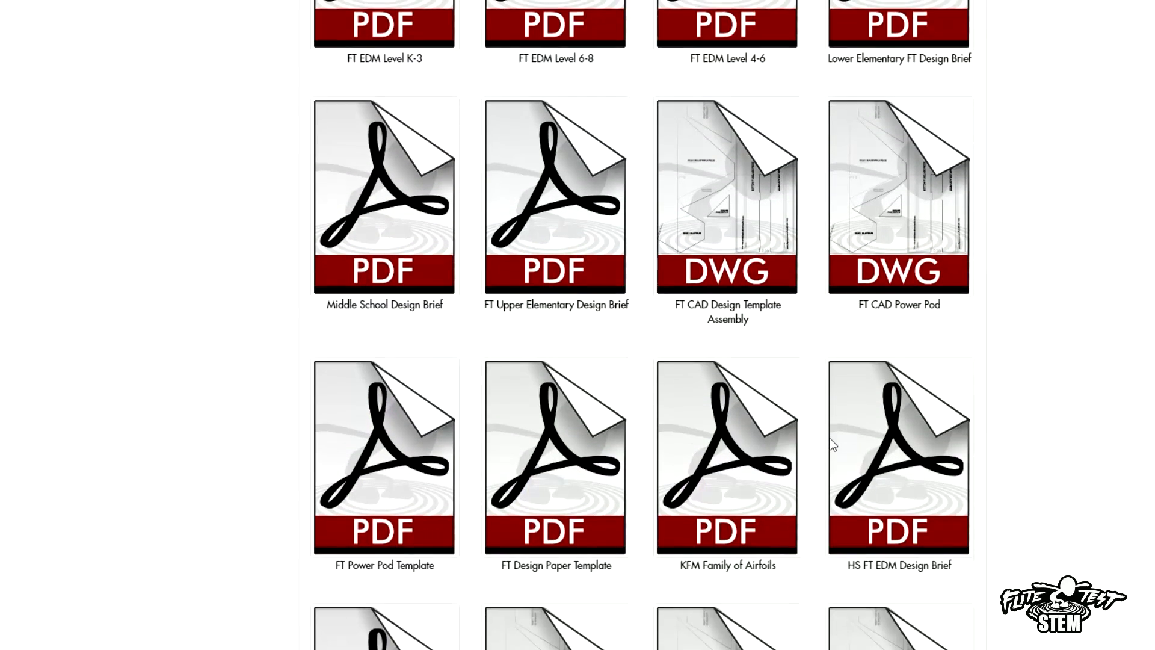
pyautogui.scroll(7, 830, 444)
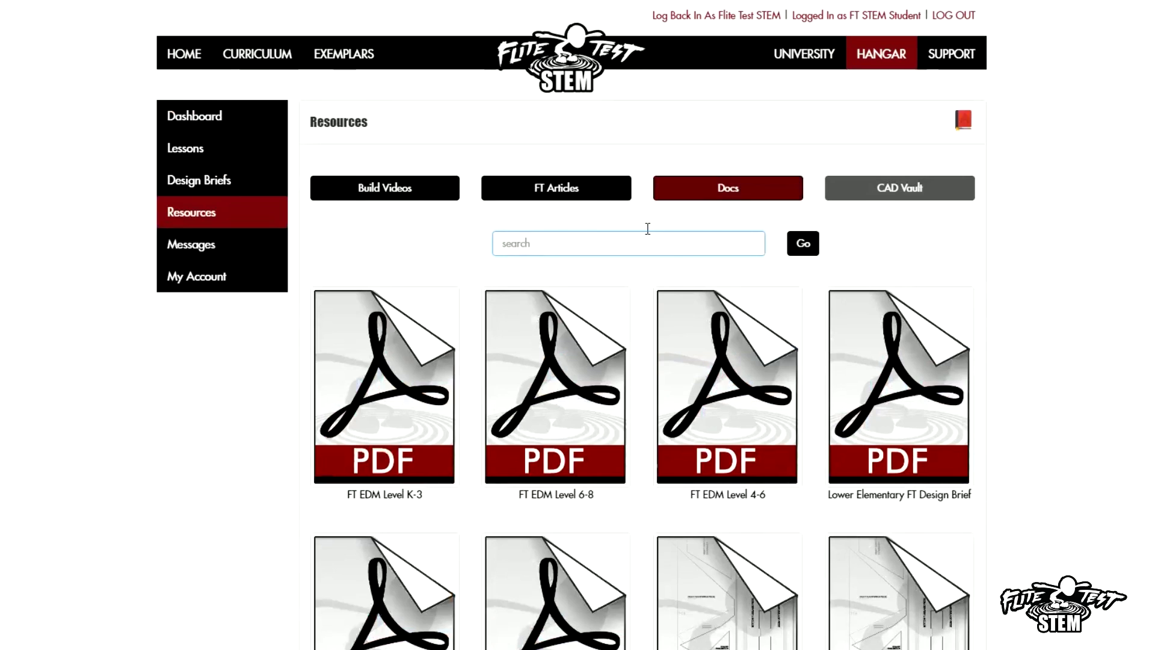
# Search the Docs resources for "CAD" and look through the matching DWG files.
pyautogui.click(592, 240)
pyautogui.write('CAD')
pyautogui.press('Return')
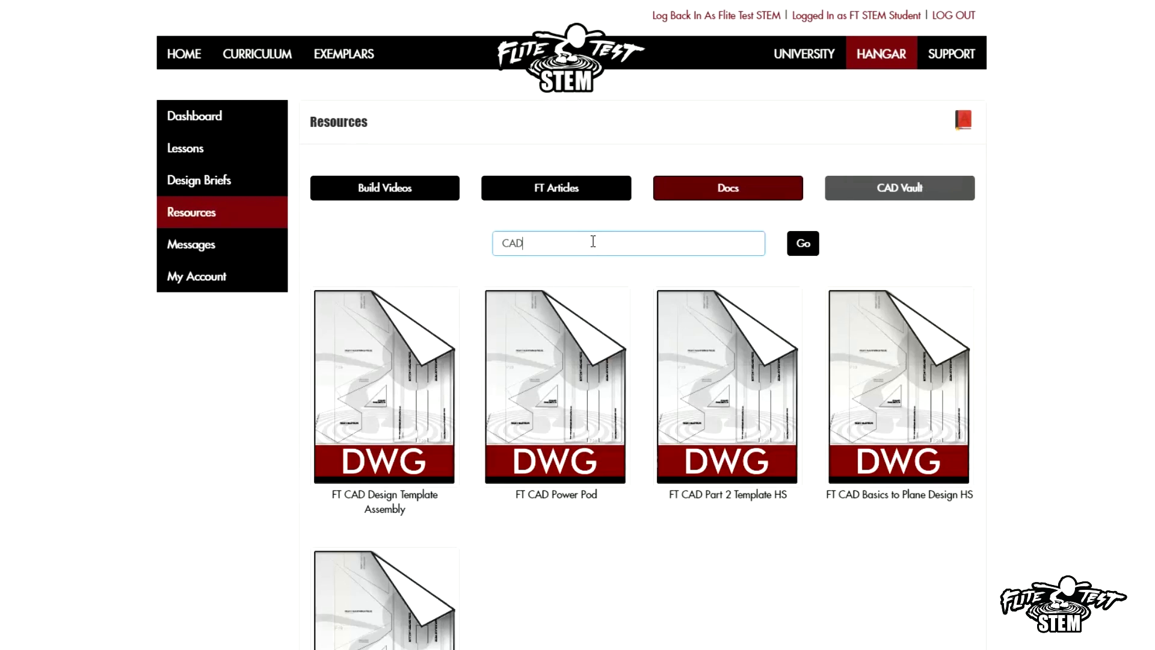
pyautogui.scroll(-2, 612, 361)
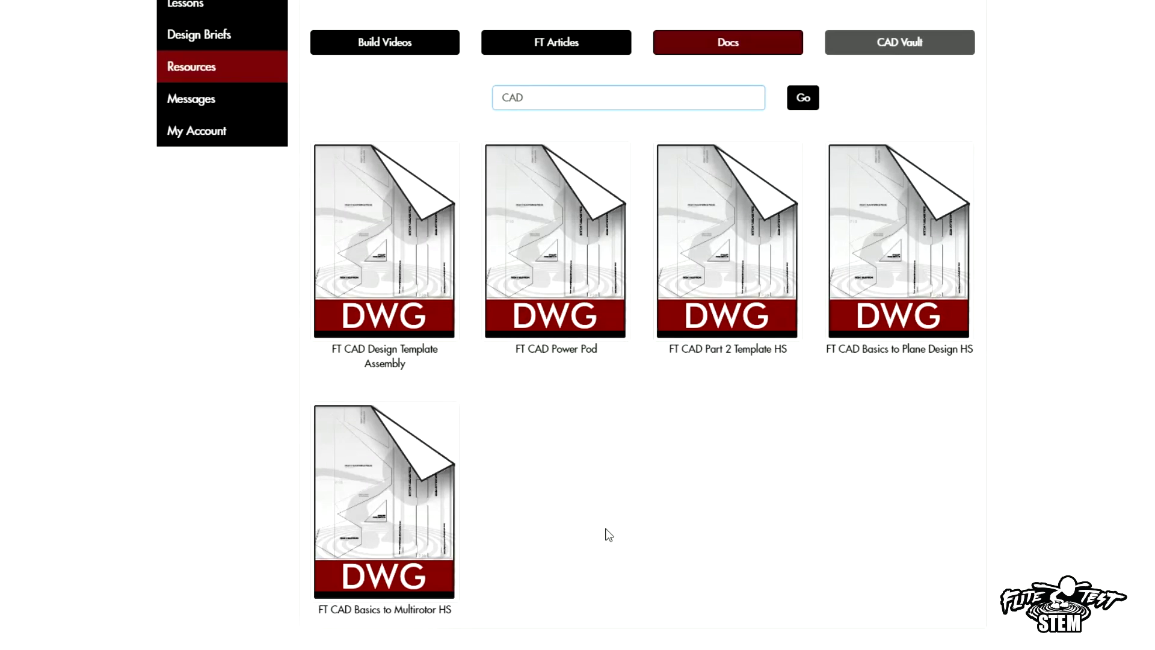
pyautogui.scroll(3, 696, 511)
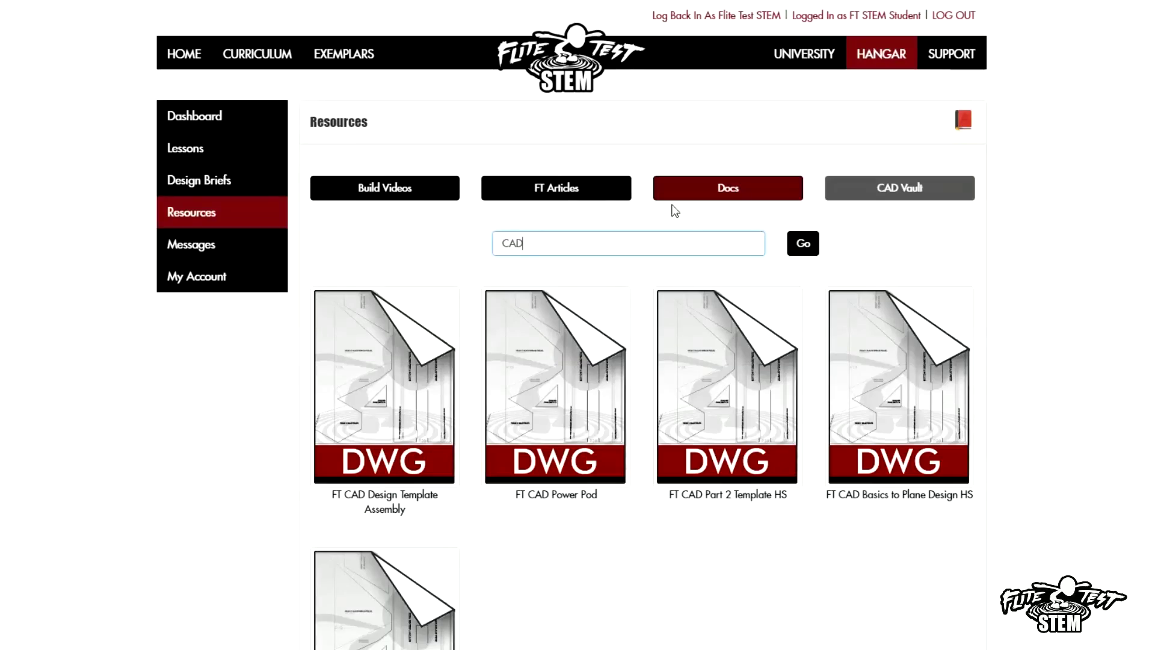
# Start a new conversation in Messages and choose the teacher as the recipient.
pyautogui.click(198, 253)
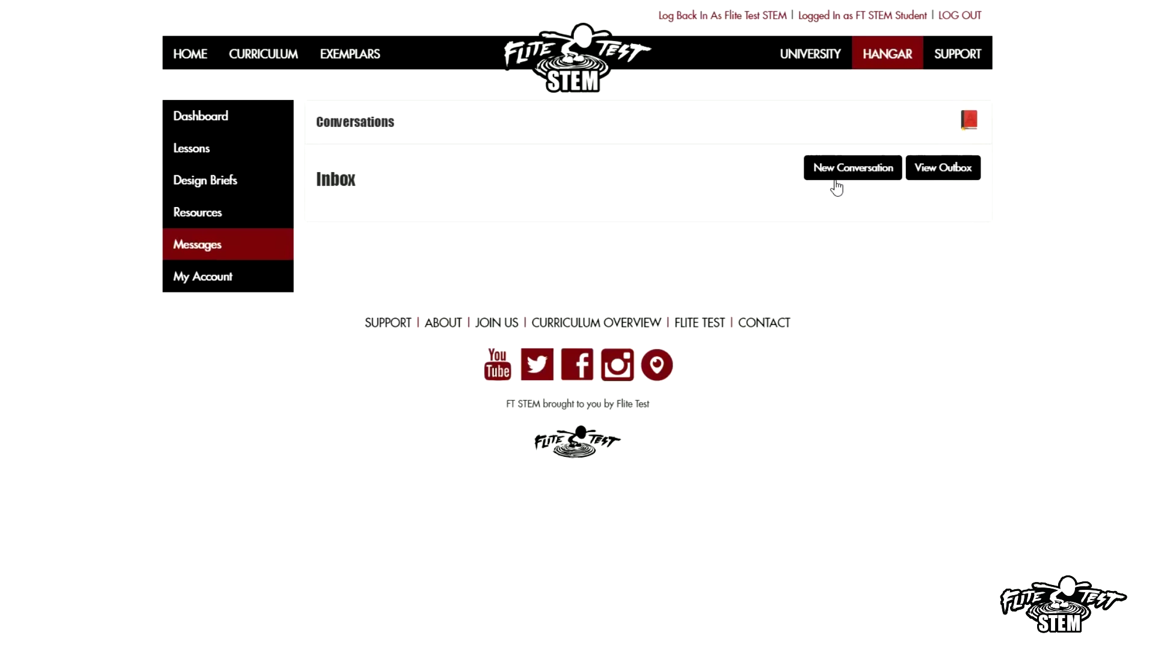
pyautogui.click(857, 173)
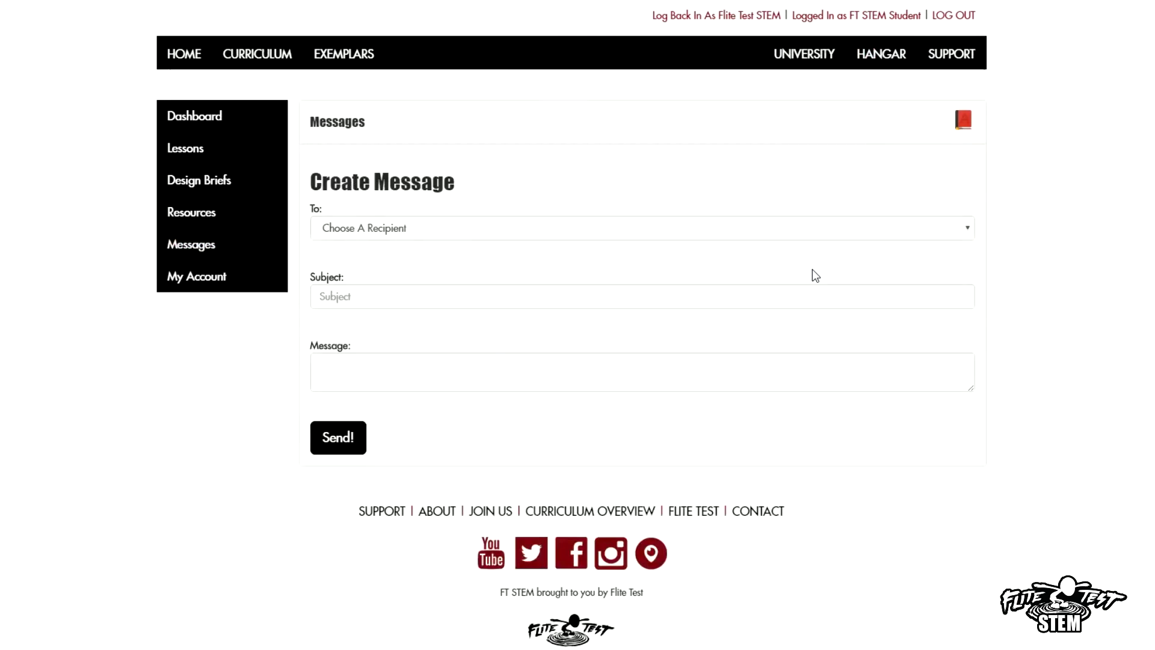
pyautogui.click(464, 231)
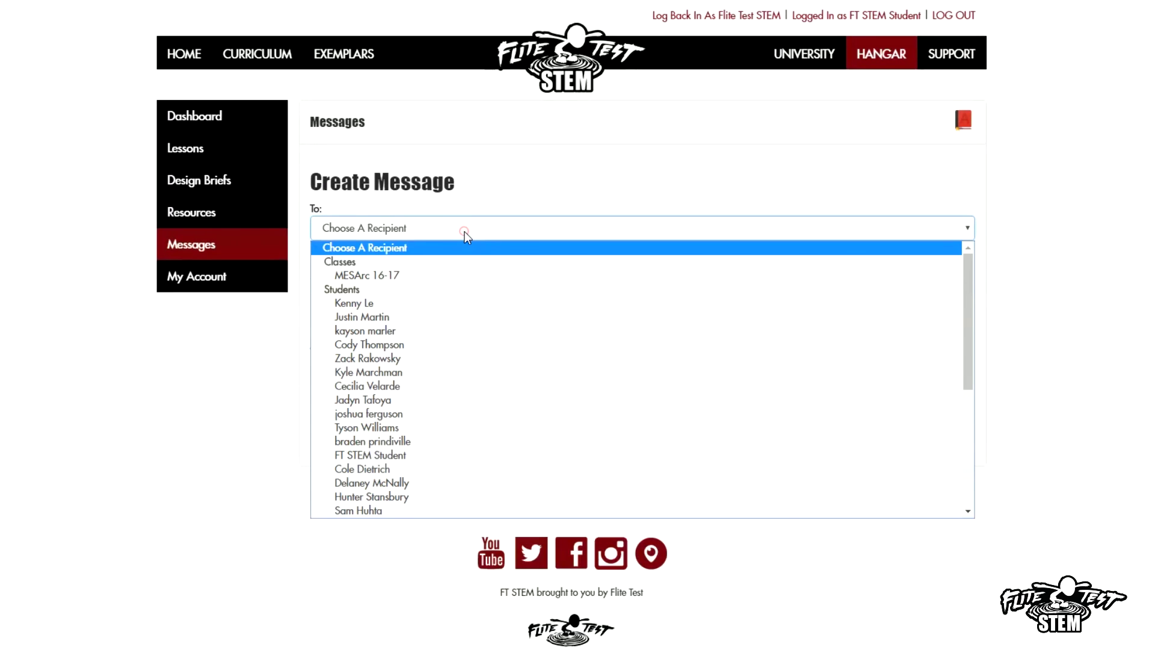
pyautogui.scroll(-4, 475, 421)
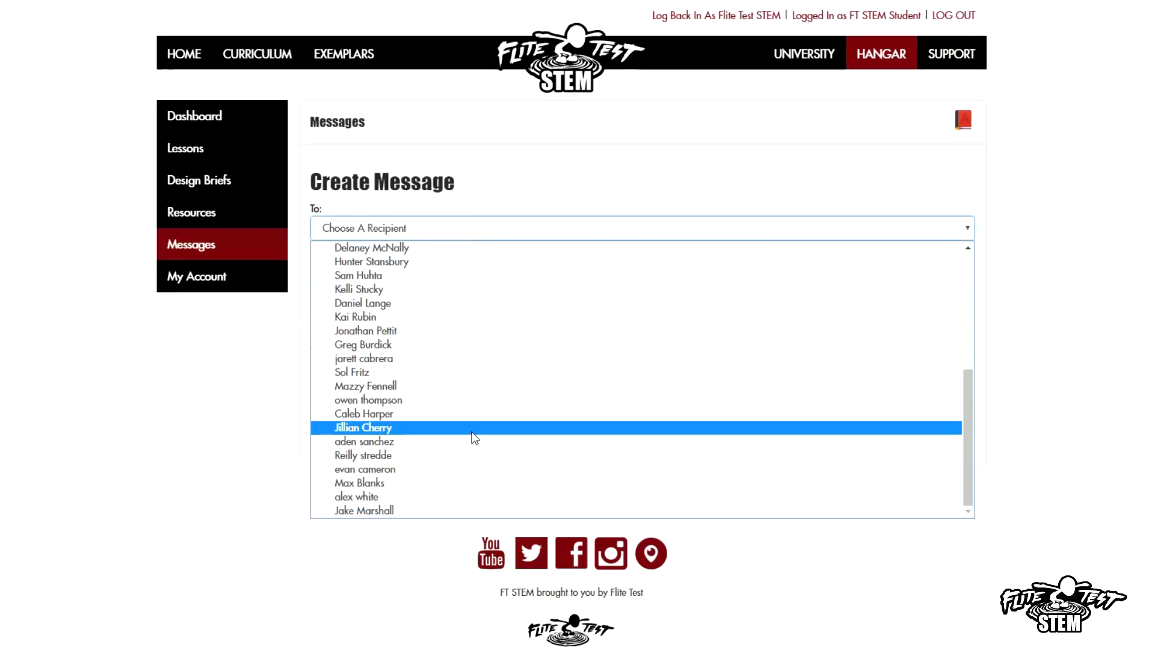
pyautogui.click(386, 508)
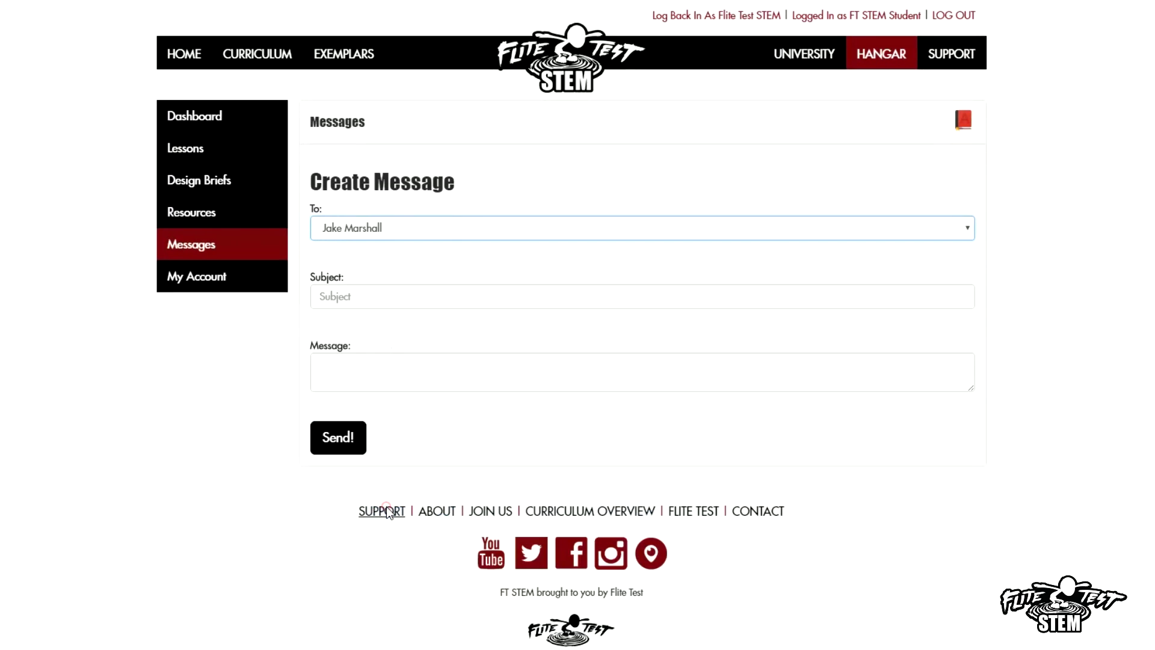
# Enter "My Design Brief" as the subject of the message.
pyautogui.click(374, 301)
pyautogui.write('M')
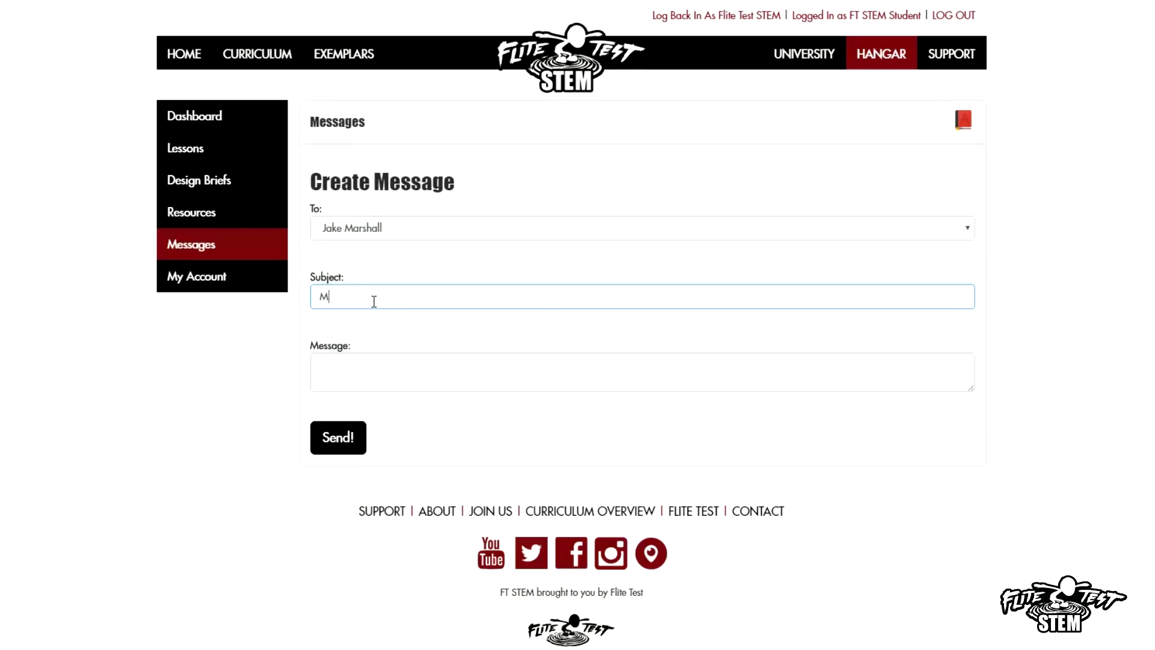
pyautogui.write('y Design Brief')
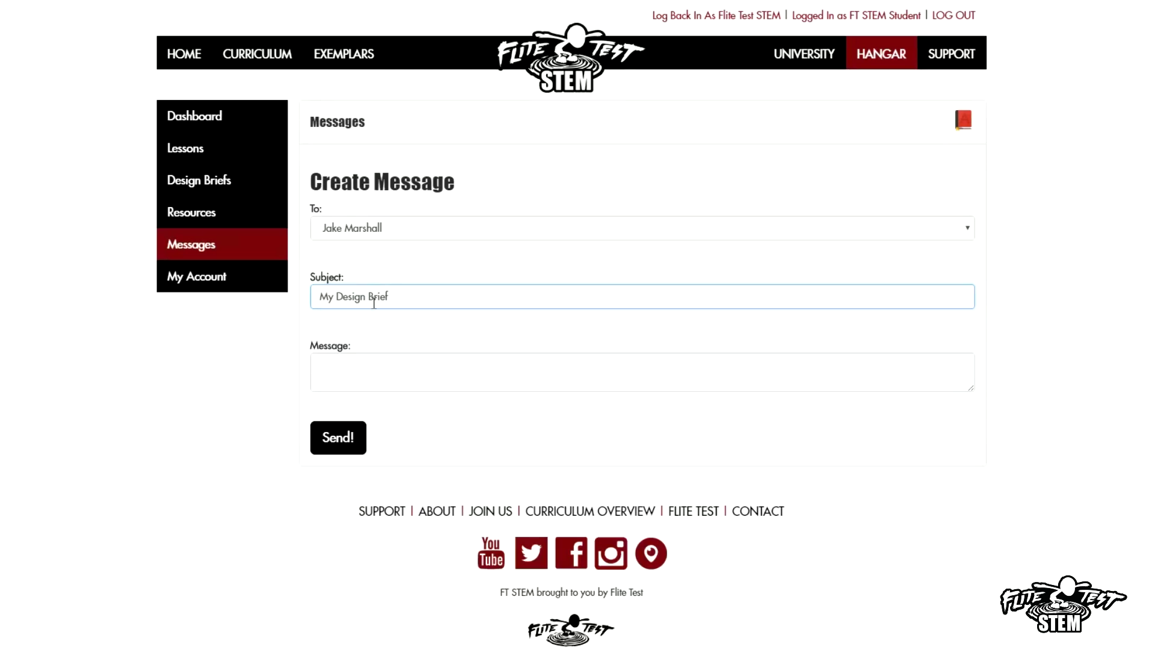
# Write the message text "Can you look at my design brief before submitting?" with "Thank you" below it.
pyautogui.click(379, 358)
pyautogui.write('Can you look at my desigbn br')
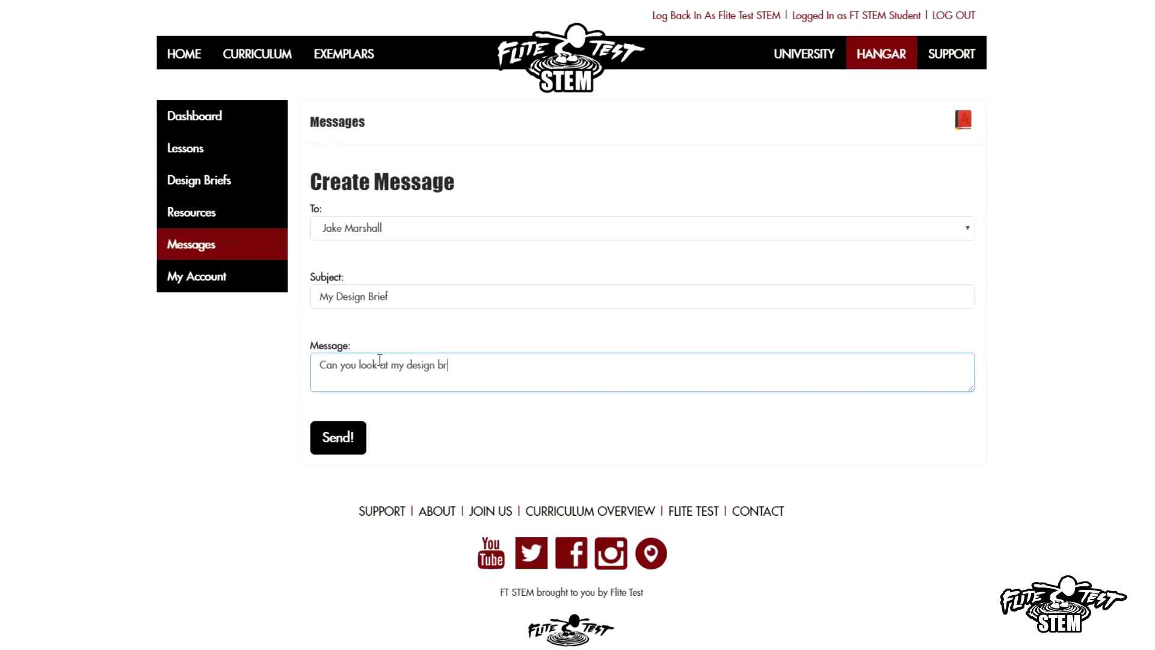
pyautogui.write('ief before submitting?')
pyautogui.press('Return')
pyautogui.write('Thank you')
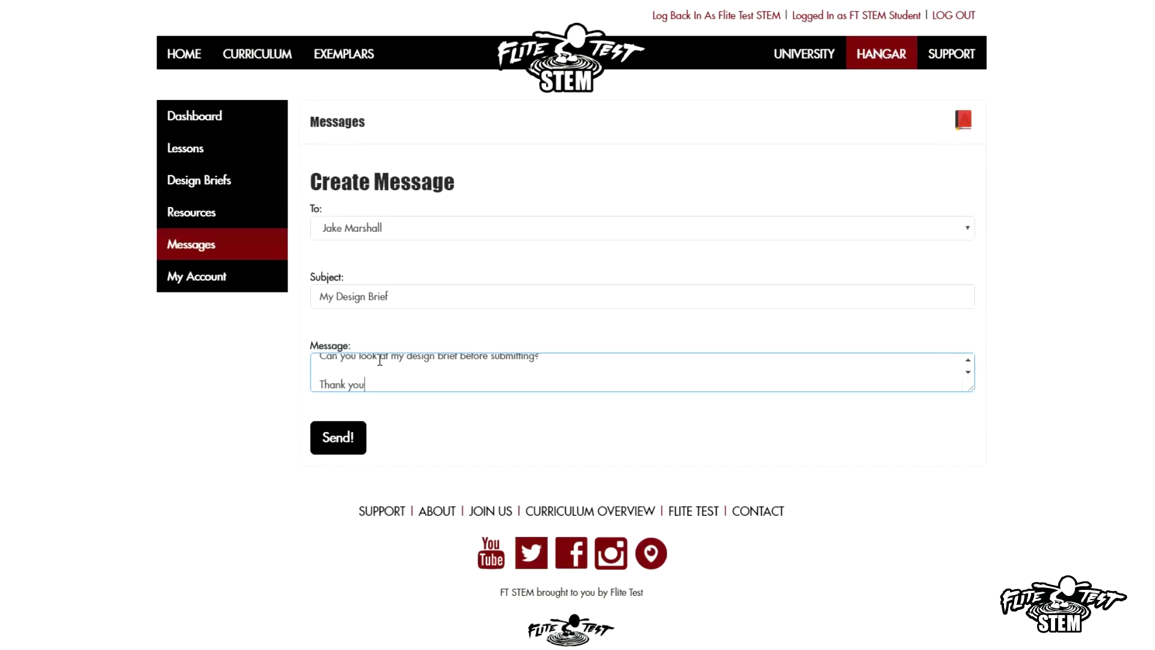
# Send the finished design brief message to the teacher.
pyautogui.click(336, 443)
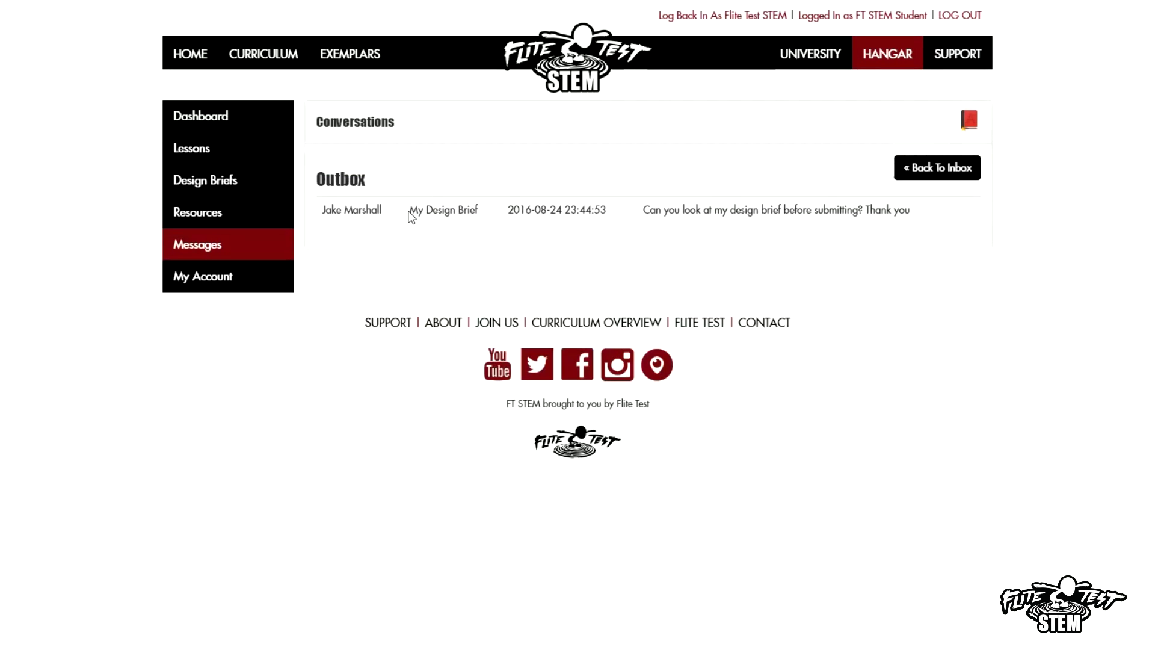
# Open the My Account page and look through the profile, school, thumbnail and password update fields.
pyautogui.click(197, 276)
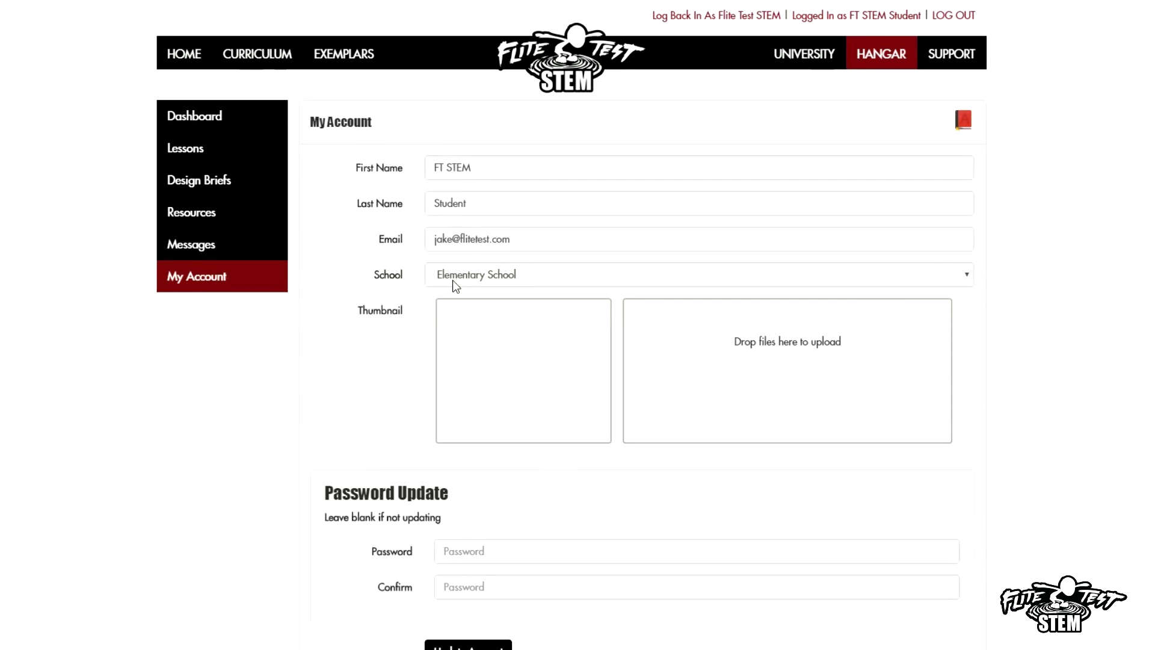
pyautogui.scroll(-4, 465, 360)
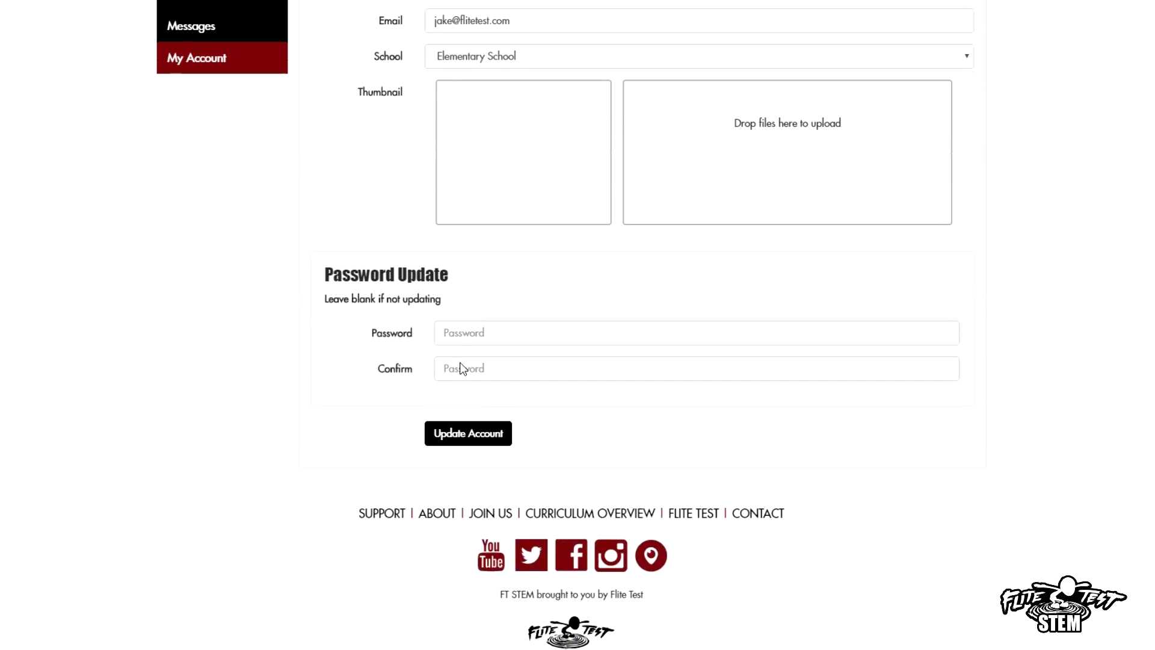
pyautogui.scroll(4, 469, 343)
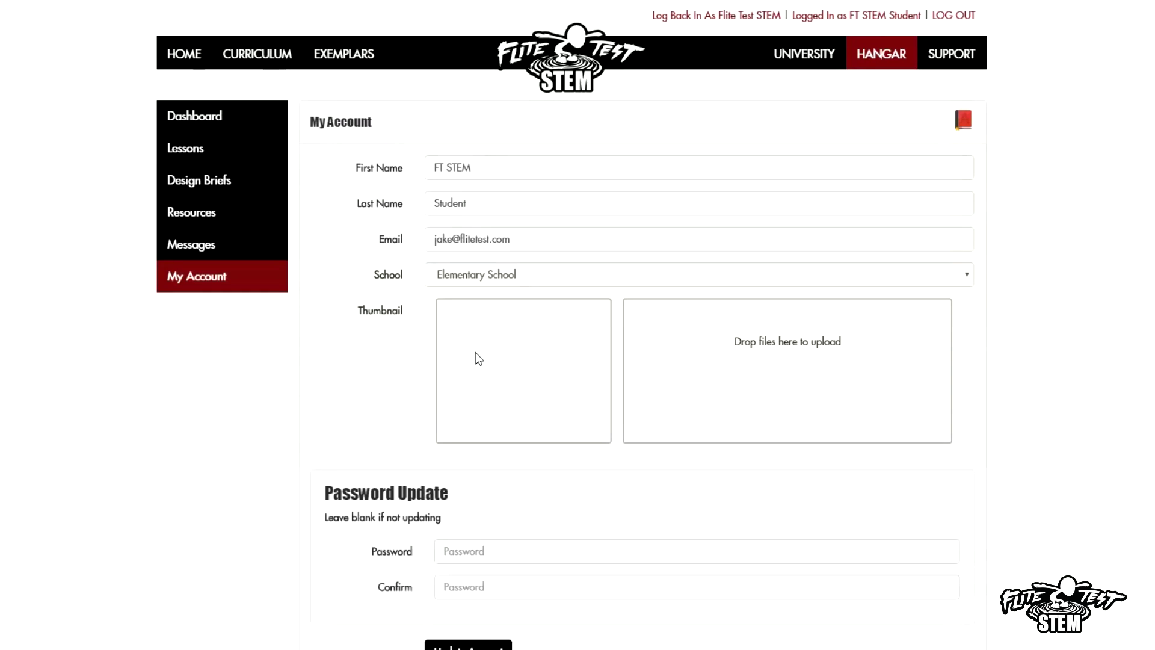
# Create a new design brief at the Middle School level in Design Briefs.
pyautogui.click(197, 177)
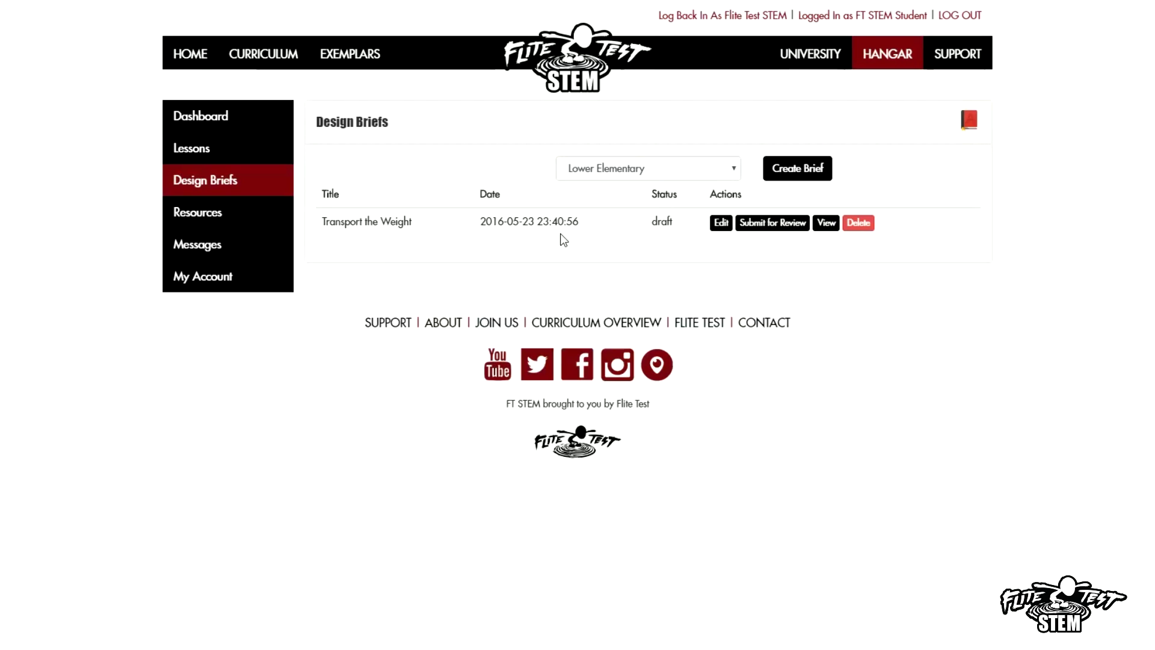
pyautogui.click(733, 169)
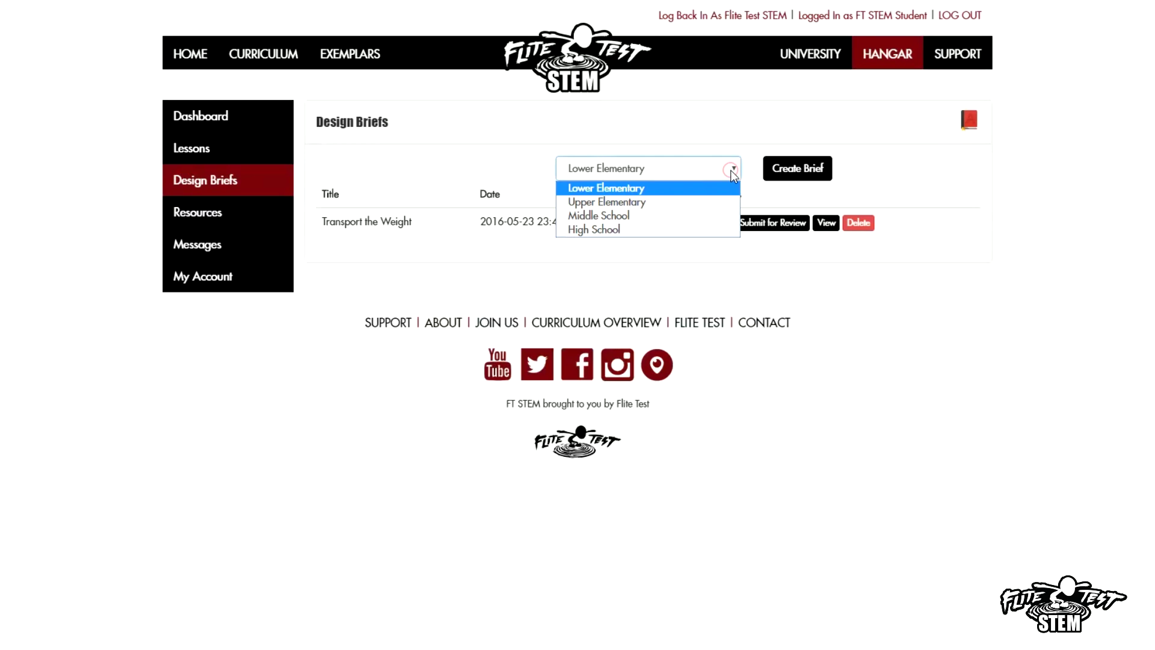
pyautogui.click(670, 228)
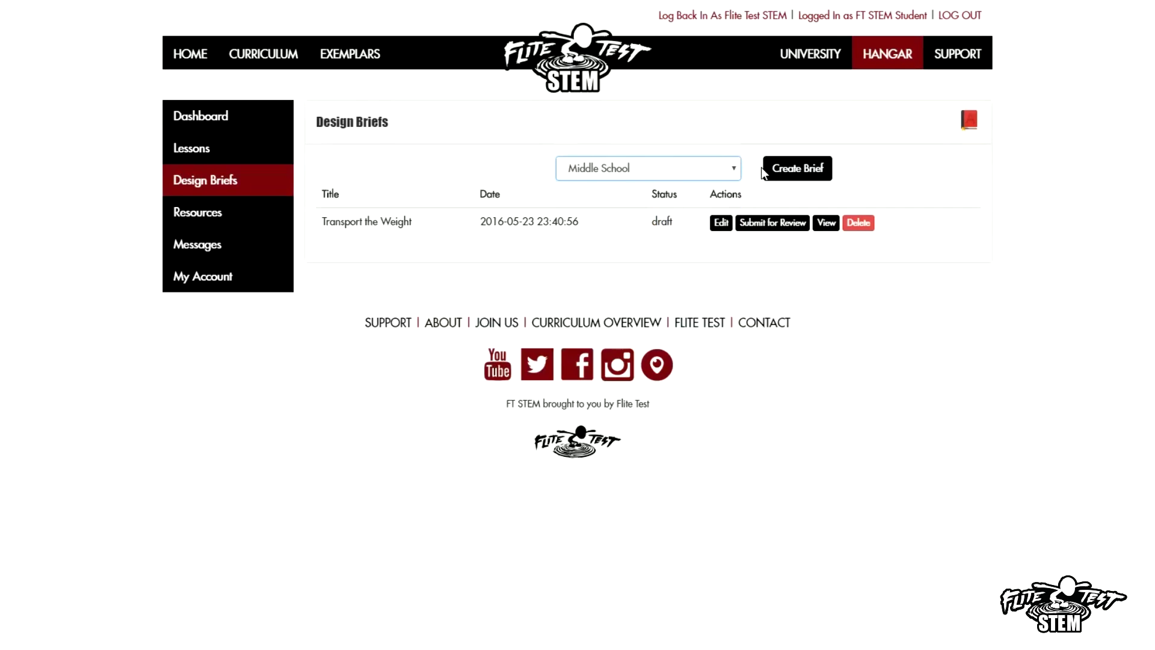
pyautogui.click(786, 169)
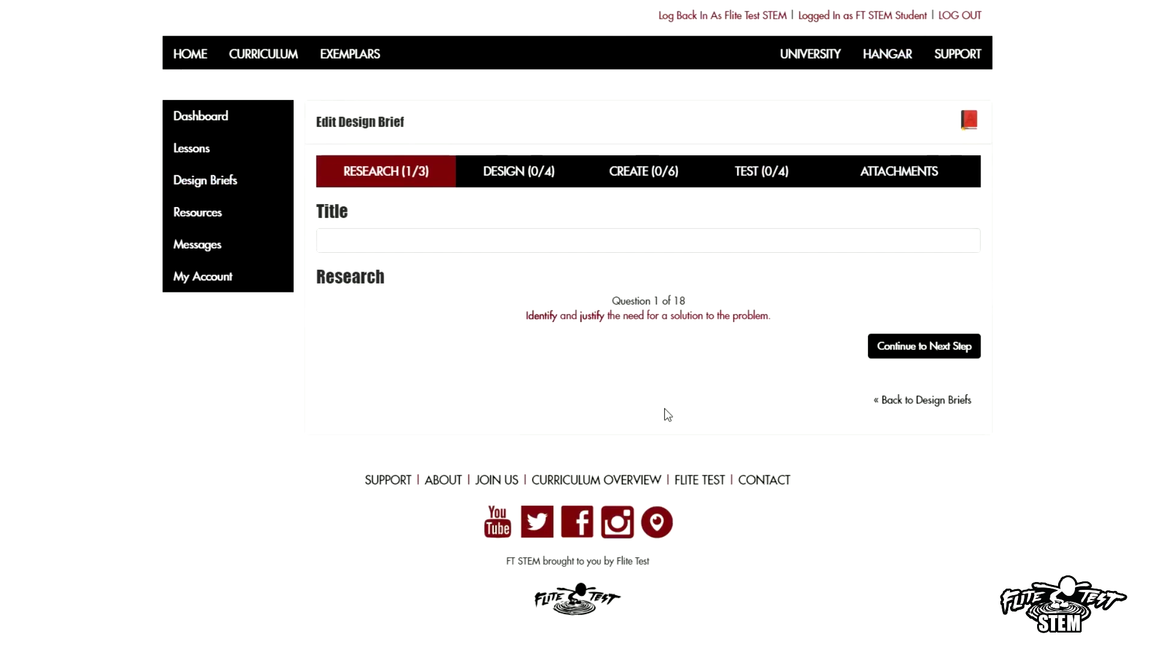